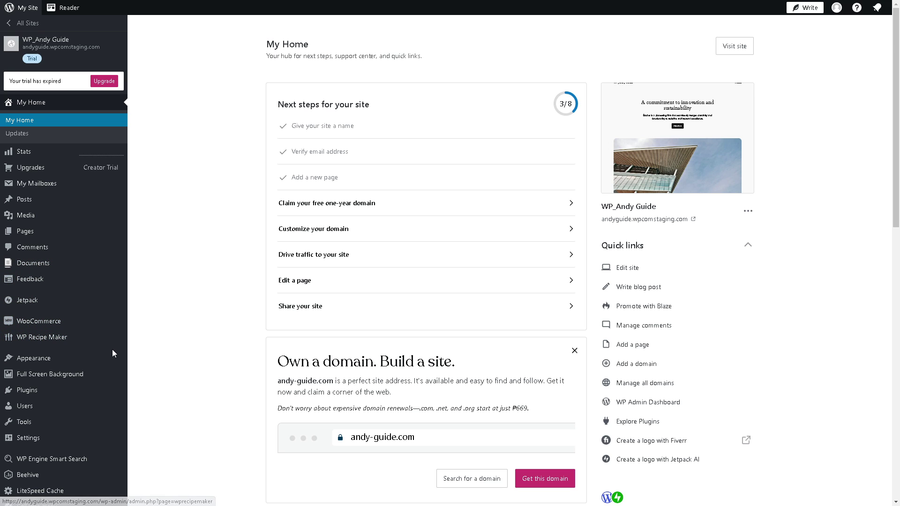
Search the WordPress.com plugin marketplace for 'FACEBOOK PIXEL', listing 347 matching plugins
{"action": "scroll", "coordinate": [112, 350], "scroll_direction": "down", "scroll_amount": 2}
{"action": "mouse_move", "coordinate": [88, 307]}
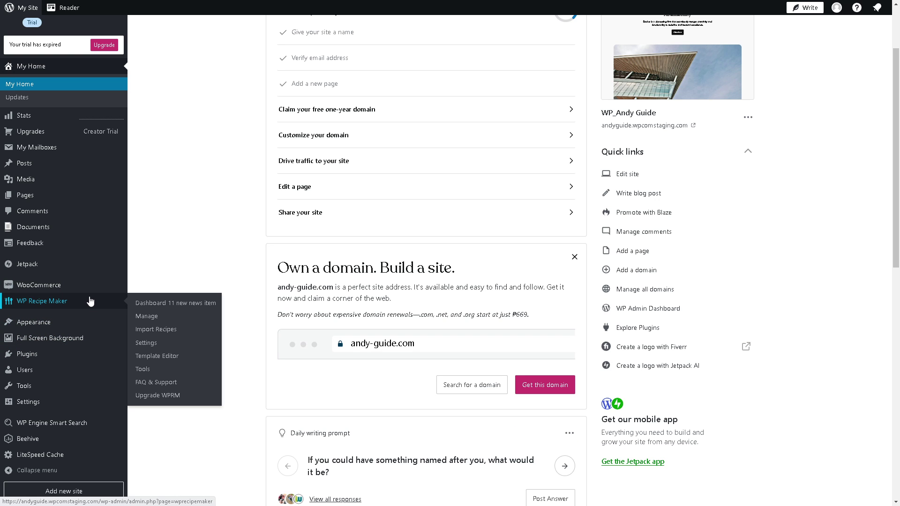
{"action": "scroll", "coordinate": [96, 302], "scroll_direction": "up", "scroll_amount": 2}
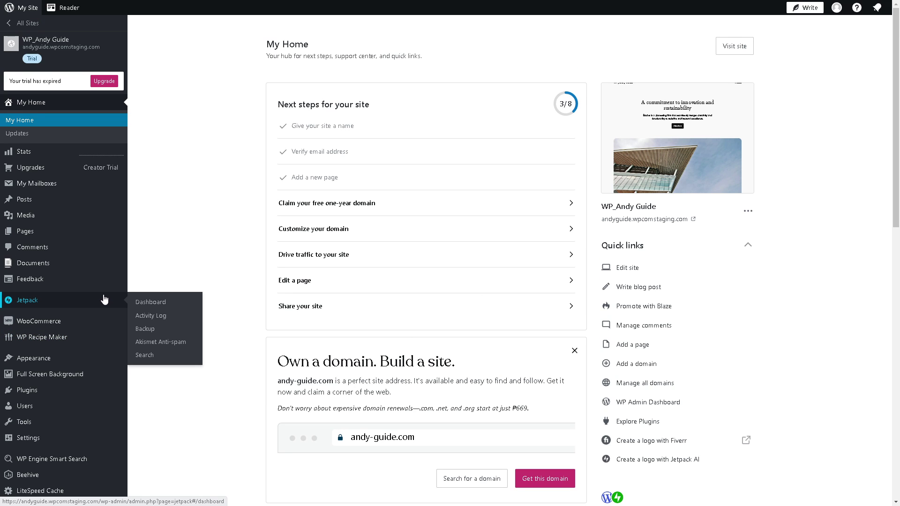
{"action": "mouse_move", "coordinate": [70, 240]}
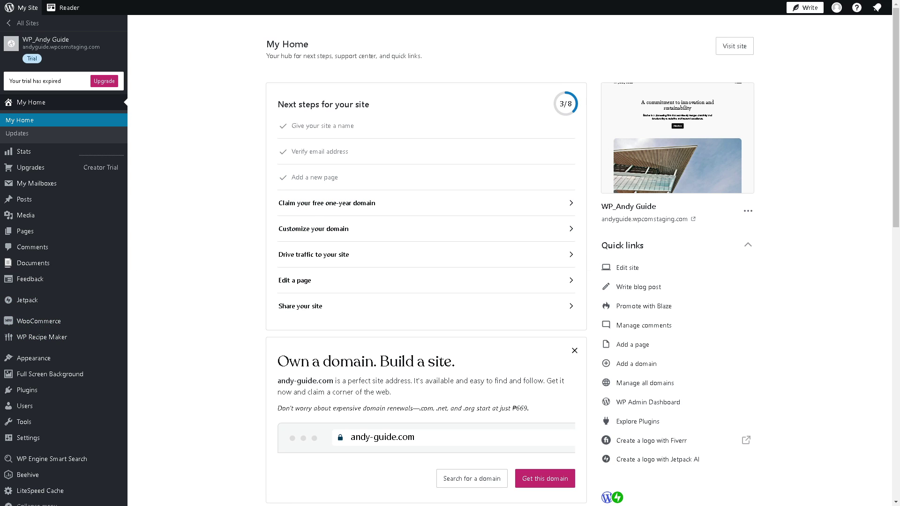
{"action": "left_click", "coordinate": [67, 395]}
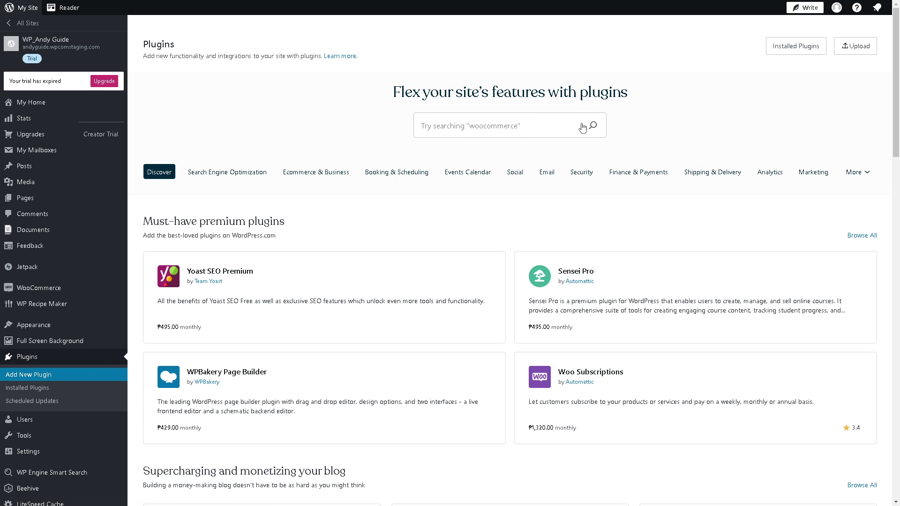
{"action": "left_click", "coordinate": [493, 122]}
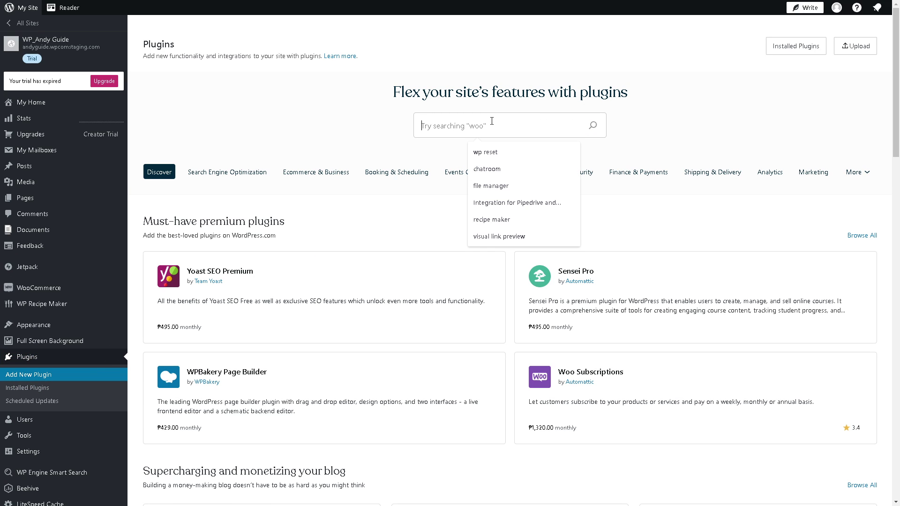
{"action": "type", "text": "FACEBO"}
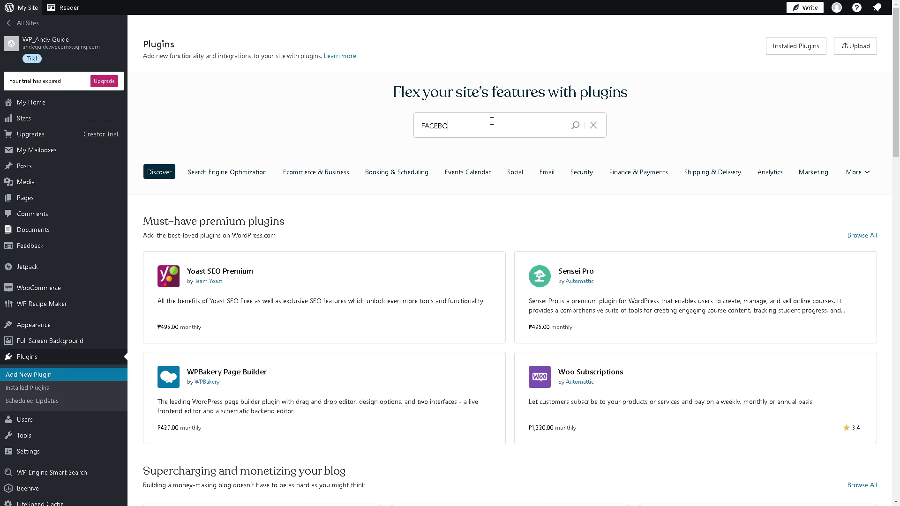
{"action": "type", "text": "OK PIXEL"}
{"action": "key", "text": "Return"}
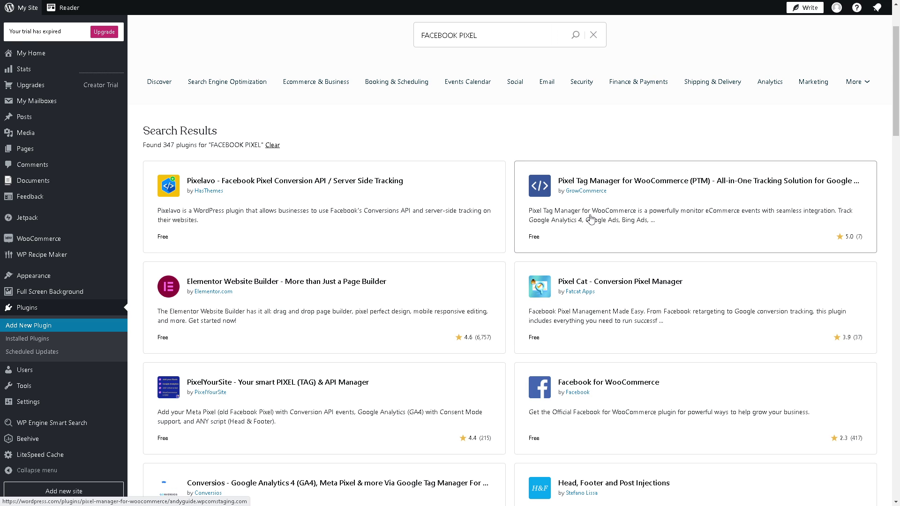
Review the Pixel Tag Manager for WooCommerce plugin page, then install and activate it
{"action": "left_click", "coordinate": [592, 219]}
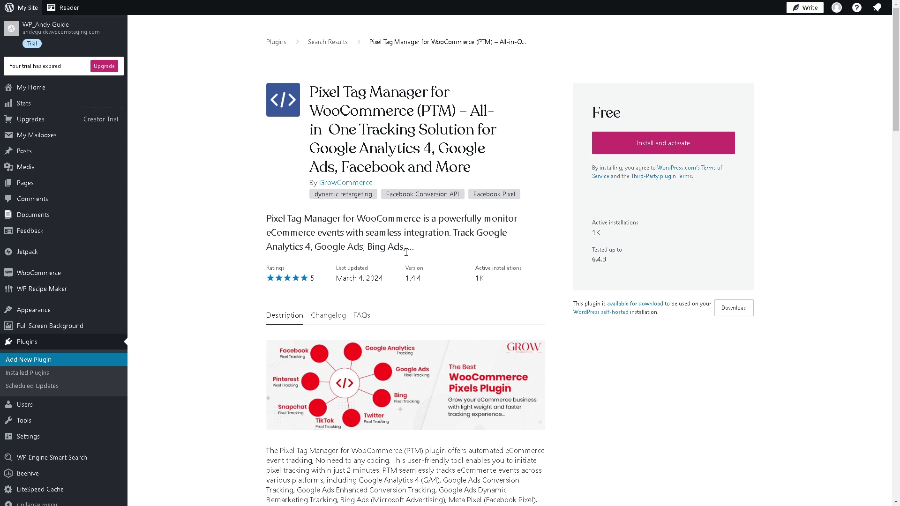
{"action": "scroll", "coordinate": [398, 255], "scroll_direction": "down", "scroll_amount": 4}
{"action": "scroll", "coordinate": [395, 284], "scroll_direction": "down", "scroll_amount": 6}
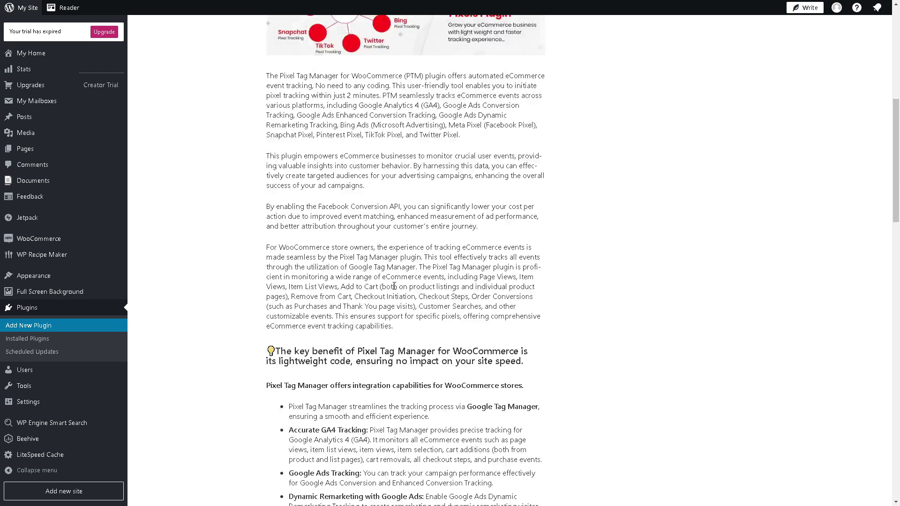
{"action": "scroll", "coordinate": [362, 282], "scroll_direction": "up", "scroll_amount": 7}
{"action": "scroll", "coordinate": [361, 281], "scroll_direction": "up", "scroll_amount": 3}
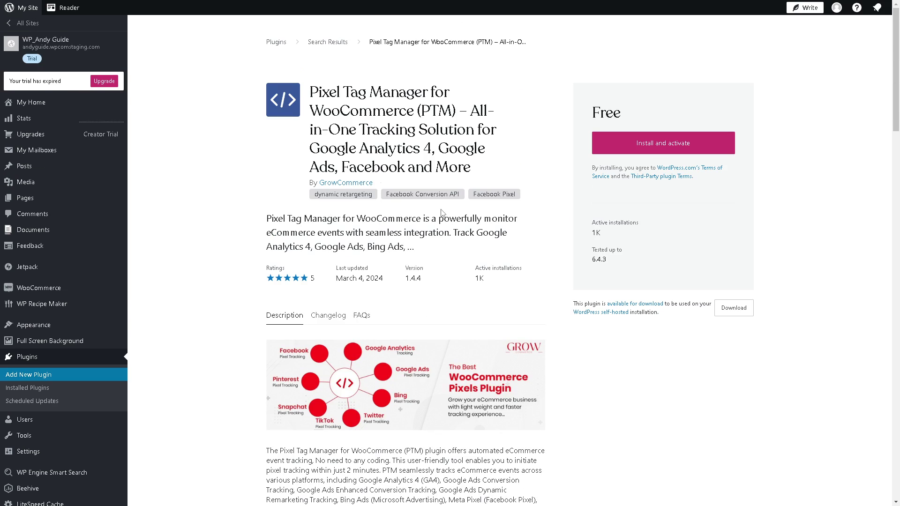
{"action": "left_click", "coordinate": [651, 149]}
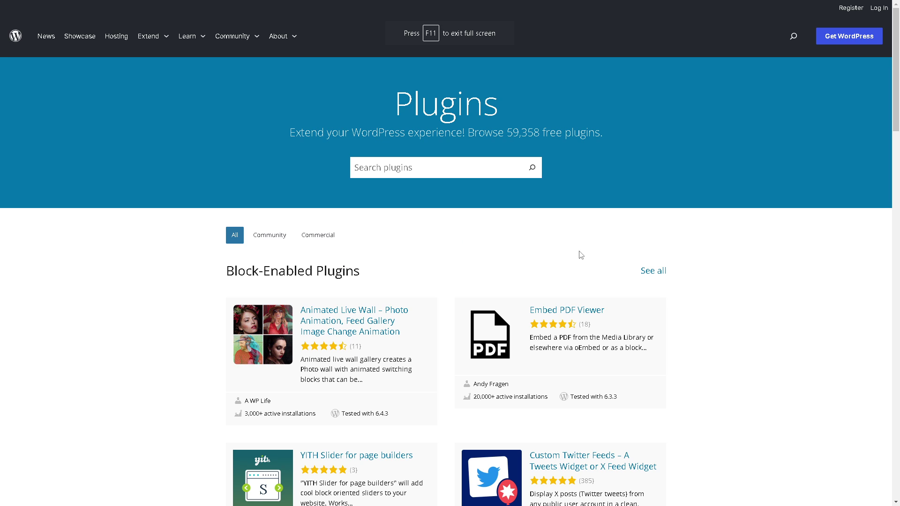
Search the WordPress.org Plugin Directory for 'FACEBOOK PIXEL'
{"action": "left_click", "coordinate": [412, 167]}
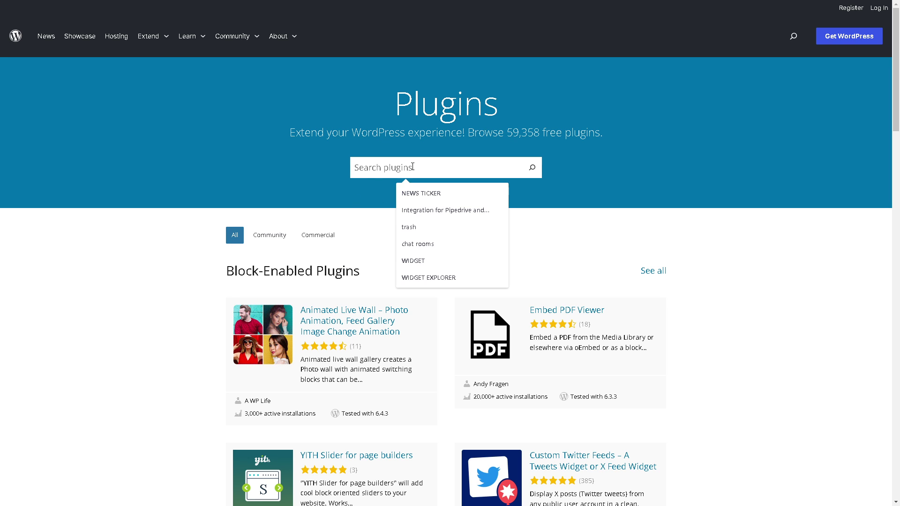
{"action": "left_click", "coordinate": [235, 185]}
{"action": "left_click", "coordinate": [408, 176]}
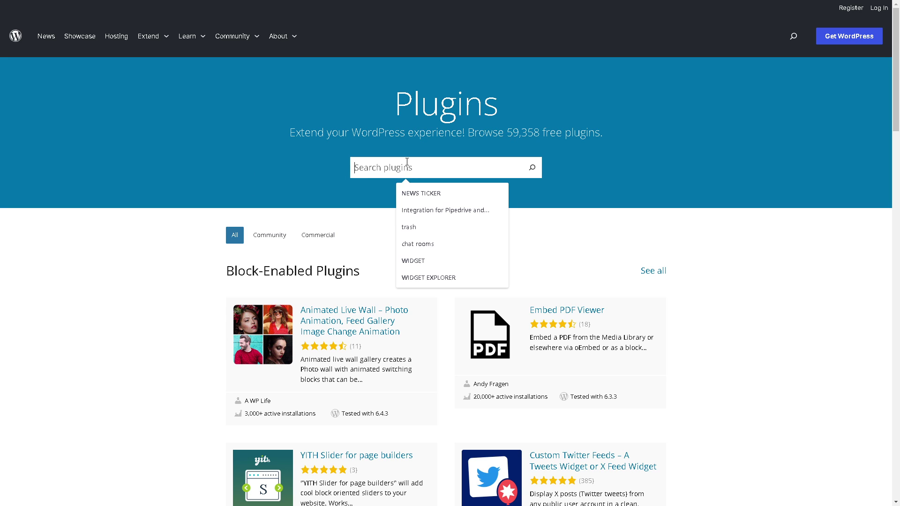
{"action": "type", "text": "FAC"}
{"action": "type", "text": "EBOOK PIX"}
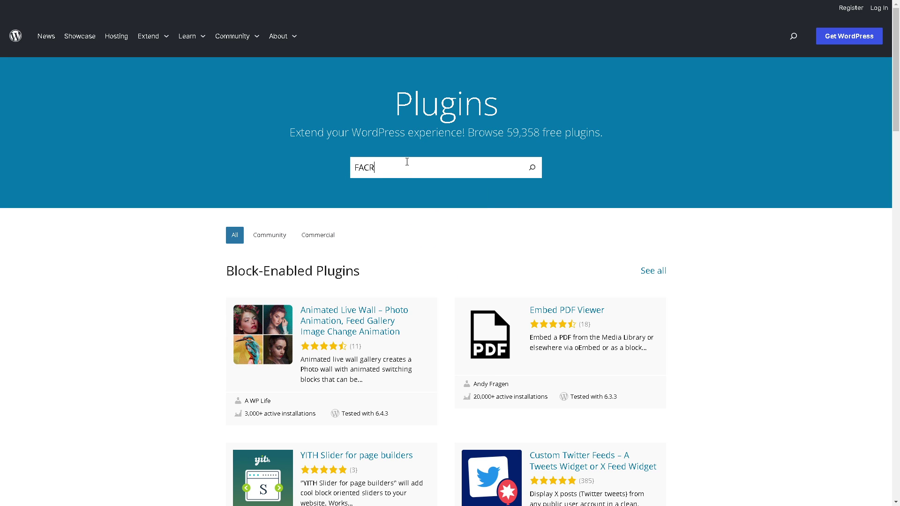
{"action": "type", "text": "EL"}
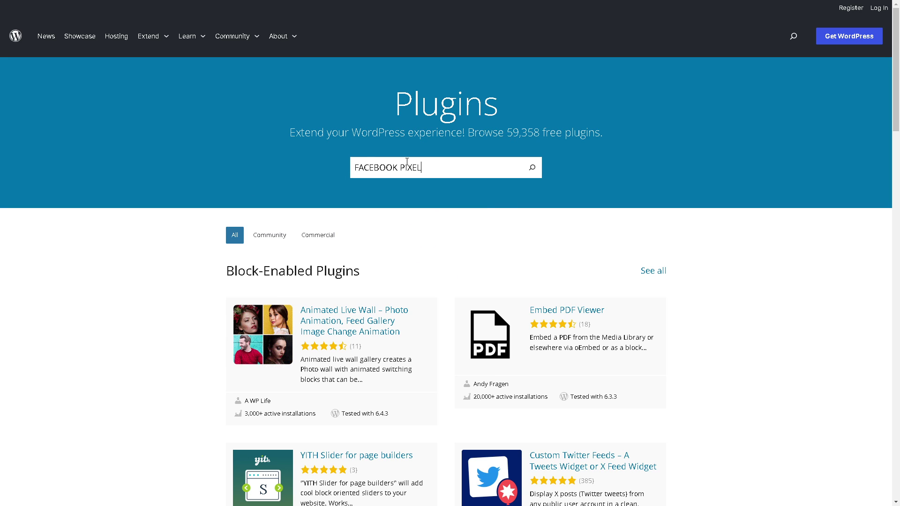
{"action": "key", "text": "Return"}
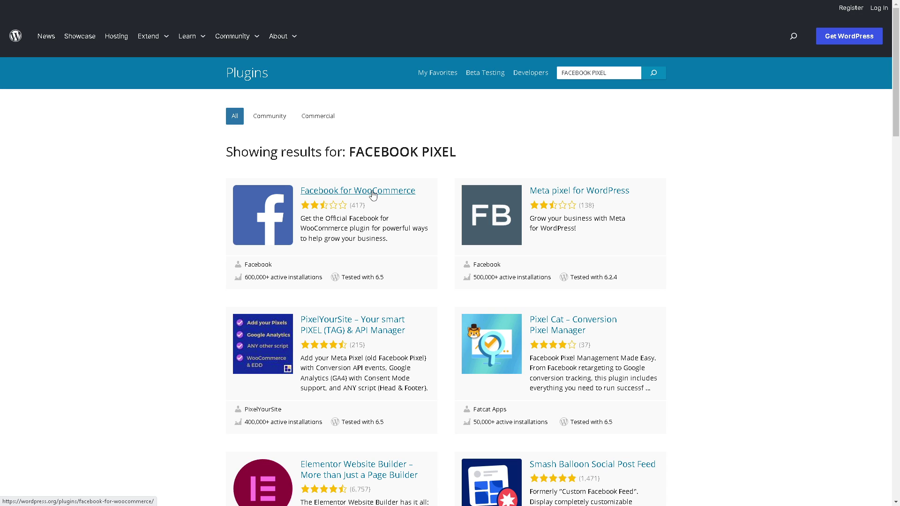
Check Facebook for WooCommerce's Reviews, Installation and Development tabs, then hit Download
{"action": "left_click", "coordinate": [372, 194]}
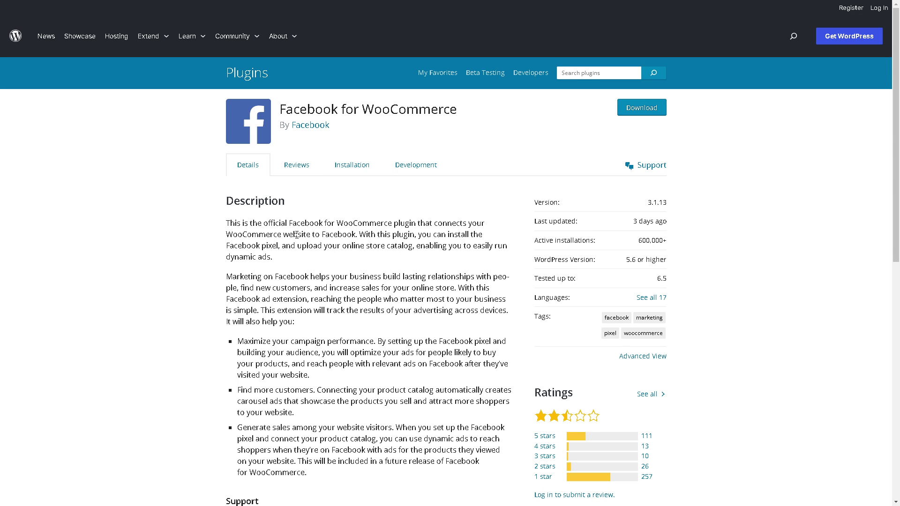
{"action": "left_click", "coordinate": [303, 170]}
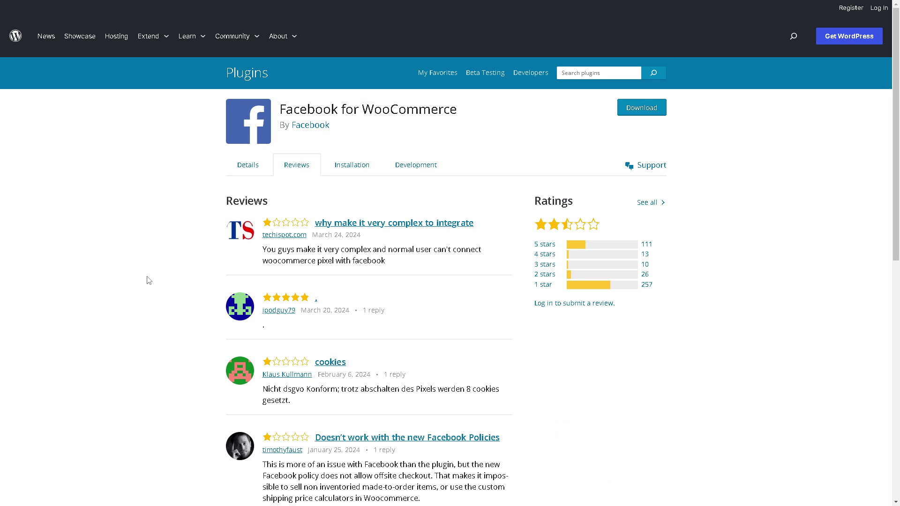
{"action": "scroll", "coordinate": [151, 281], "scroll_direction": "down", "scroll_amount": 3}
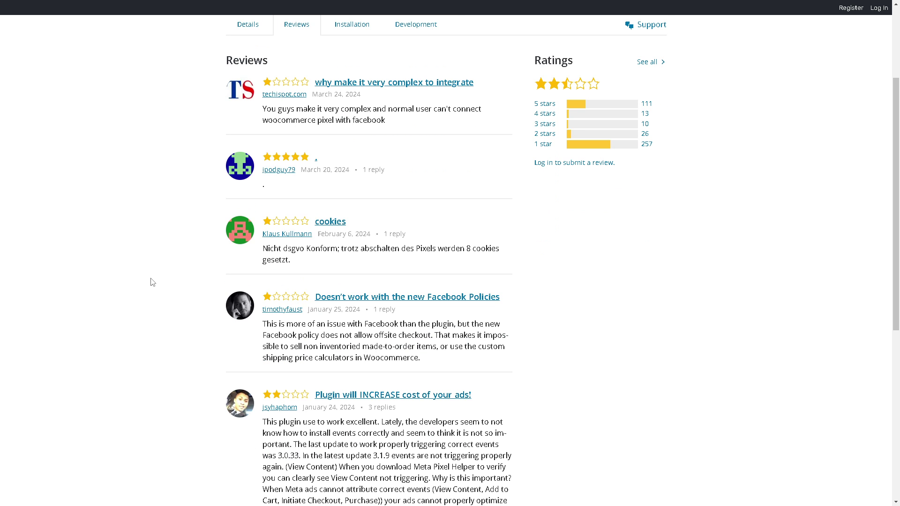
{"action": "scroll", "coordinate": [152, 282], "scroll_direction": "up", "scroll_amount": 3}
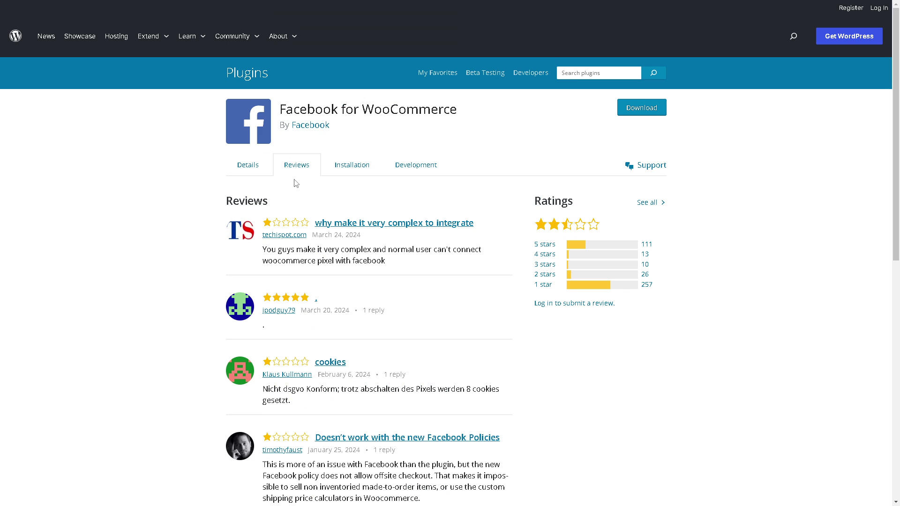
{"action": "left_click", "coordinate": [361, 165]}
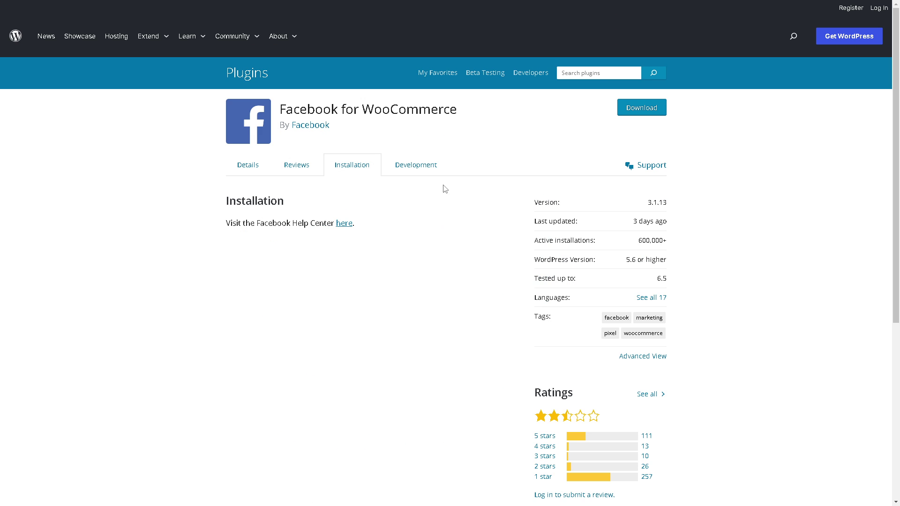
{"action": "left_click", "coordinate": [417, 167]}
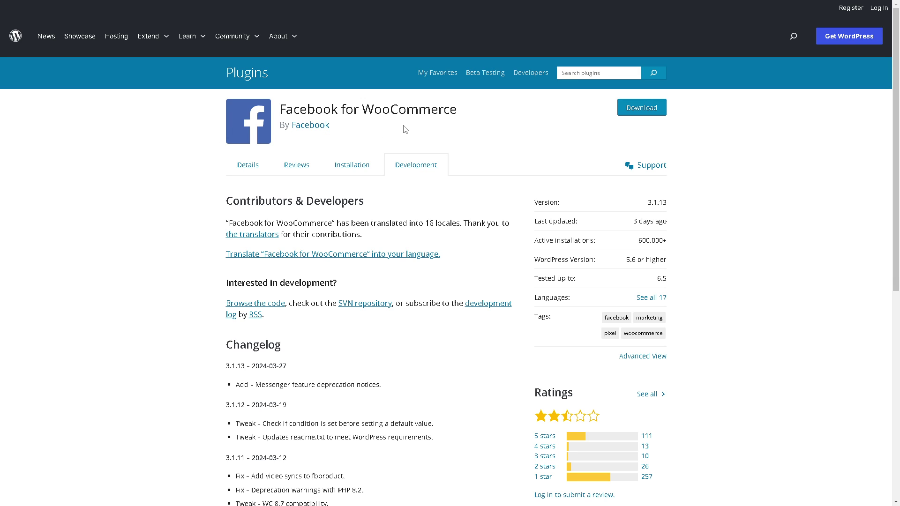
{"action": "left_click", "coordinate": [651, 113]}
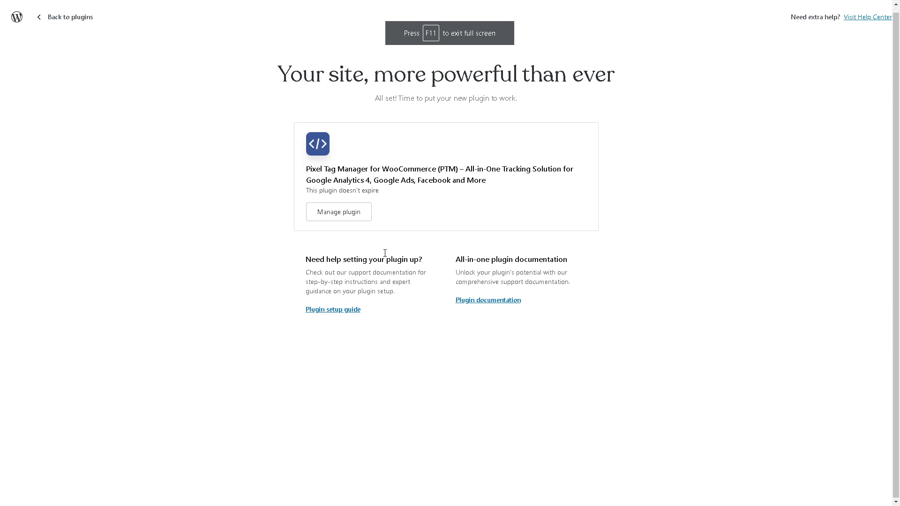
{"action": "left_click", "coordinate": [340, 215]}
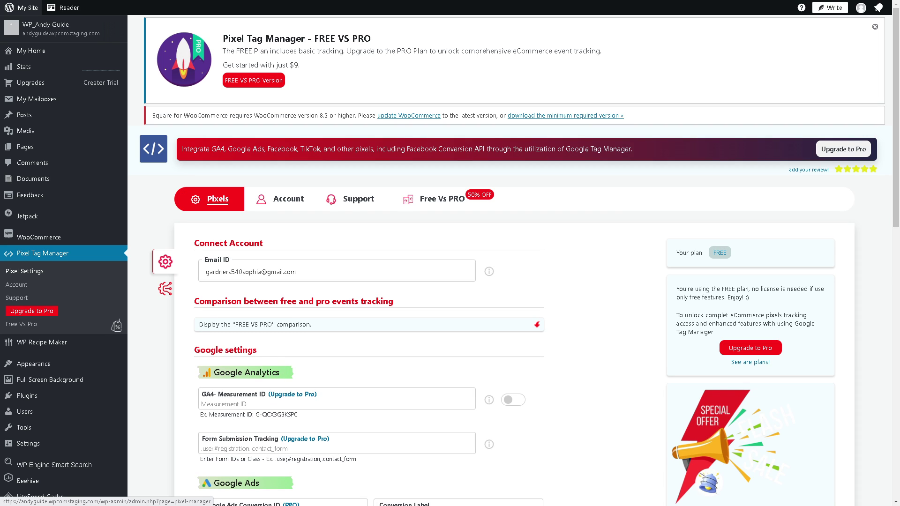
{"action": "scroll", "coordinate": [288, 271], "scroll_direction": "down", "scroll_amount": 2}
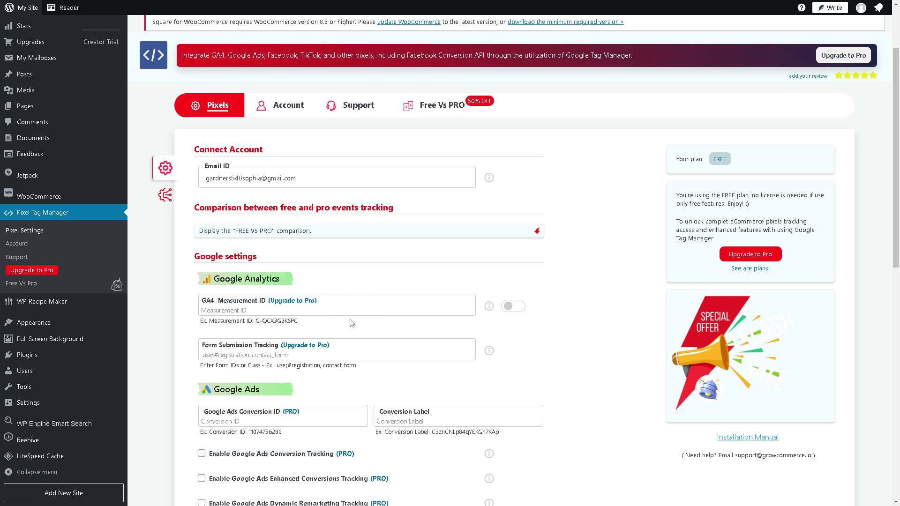
{"action": "scroll", "coordinate": [349, 319], "scroll_direction": "down", "scroll_amount": 1}
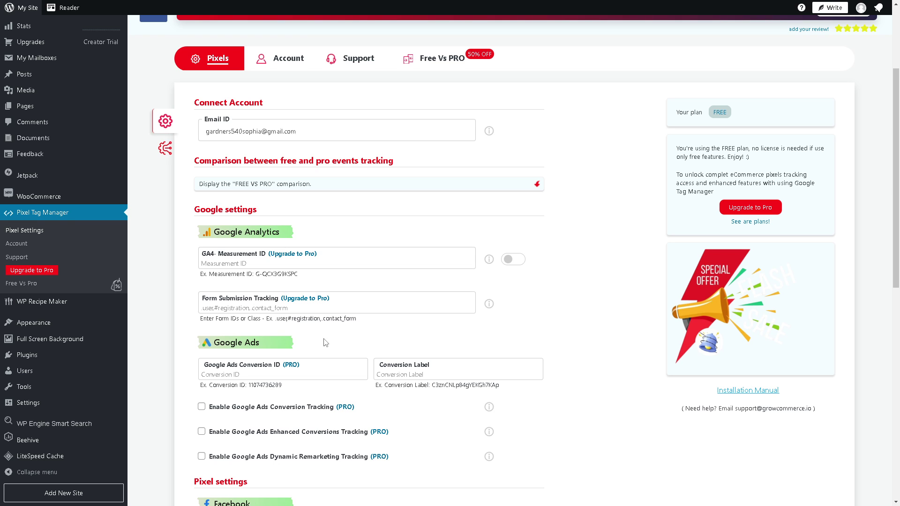
{"action": "scroll", "coordinate": [326, 343], "scroll_direction": "down", "scroll_amount": 3}
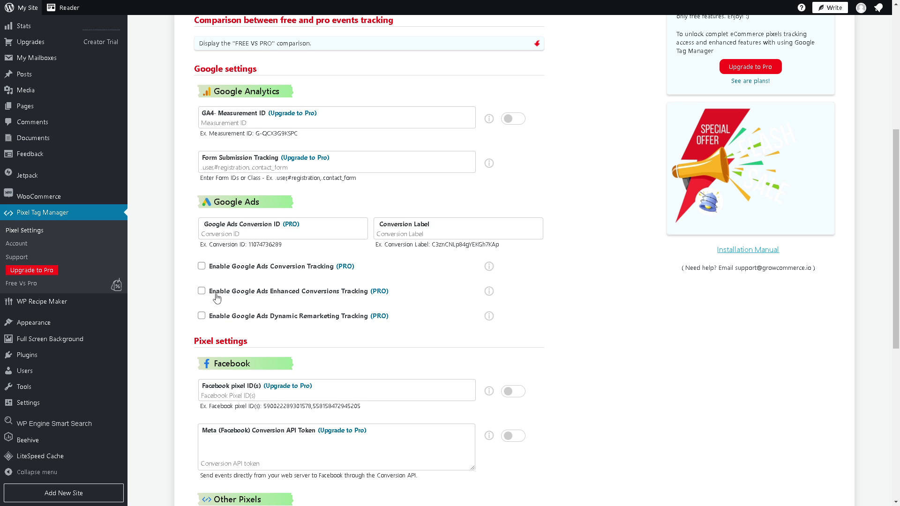
{"action": "left_click", "coordinate": [237, 393]}
{"action": "scroll", "coordinate": [238, 391], "scroll_direction": "down", "scroll_amount": 1}
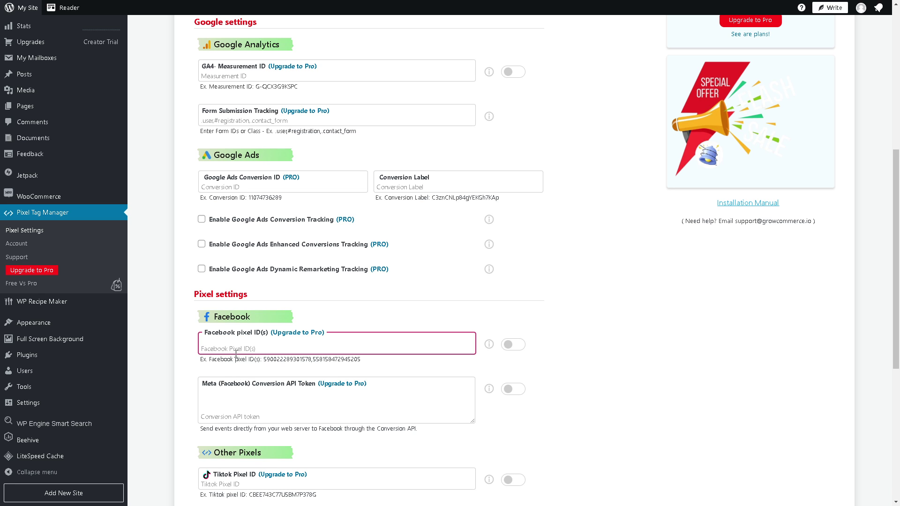
{"action": "scroll", "coordinate": [247, 377], "scroll_direction": "down", "scroll_amount": 2}
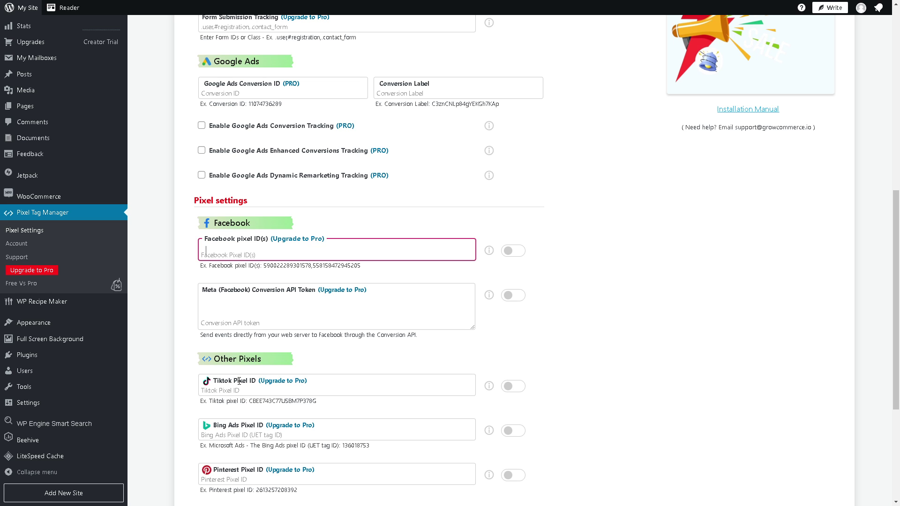
{"action": "scroll", "coordinate": [221, 388], "scroll_direction": "down", "scroll_amount": 2}
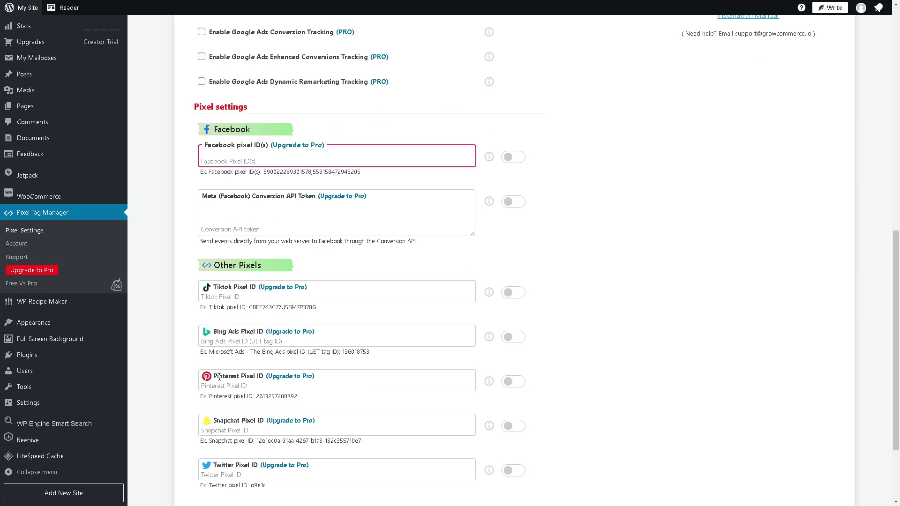
{"action": "scroll", "coordinate": [227, 378], "scroll_direction": "down", "scroll_amount": 1}
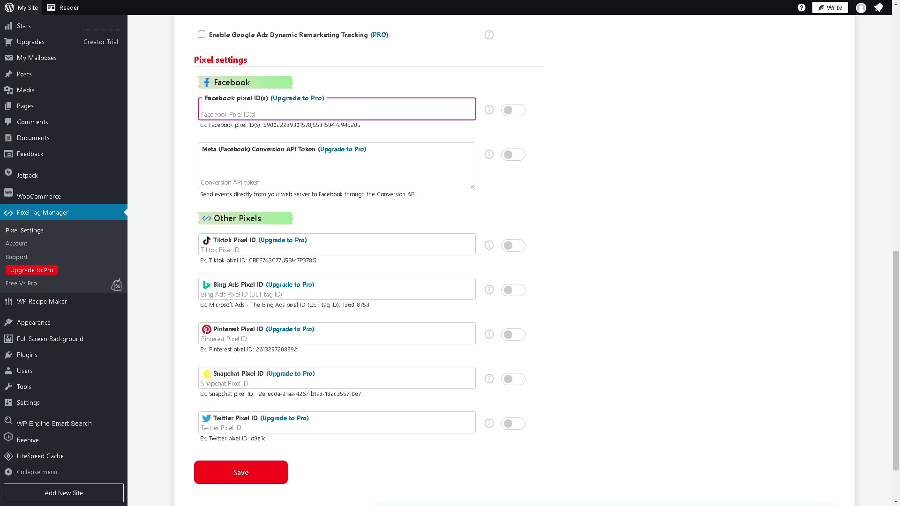
{"action": "scroll", "coordinate": [366, 269], "scroll_direction": "up", "scroll_amount": 2}
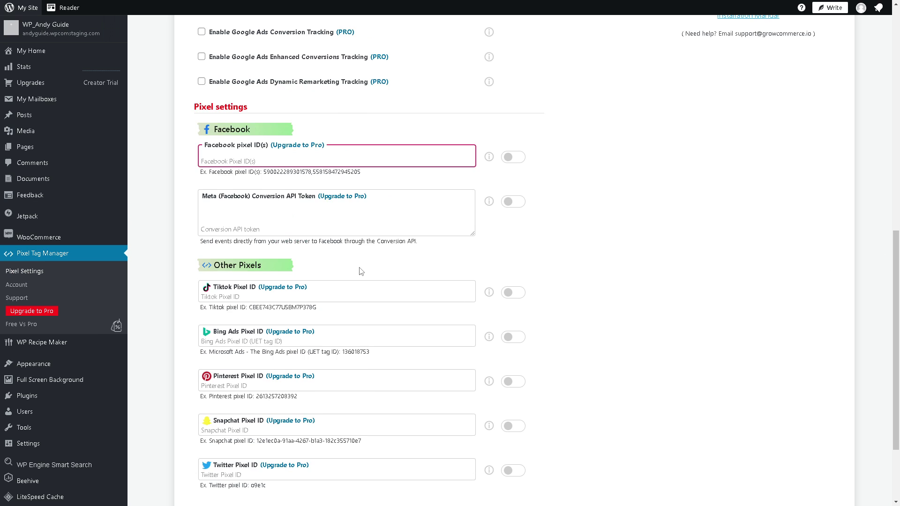
{"action": "scroll", "coordinate": [356, 268], "scroll_direction": "up", "scroll_amount": 2}
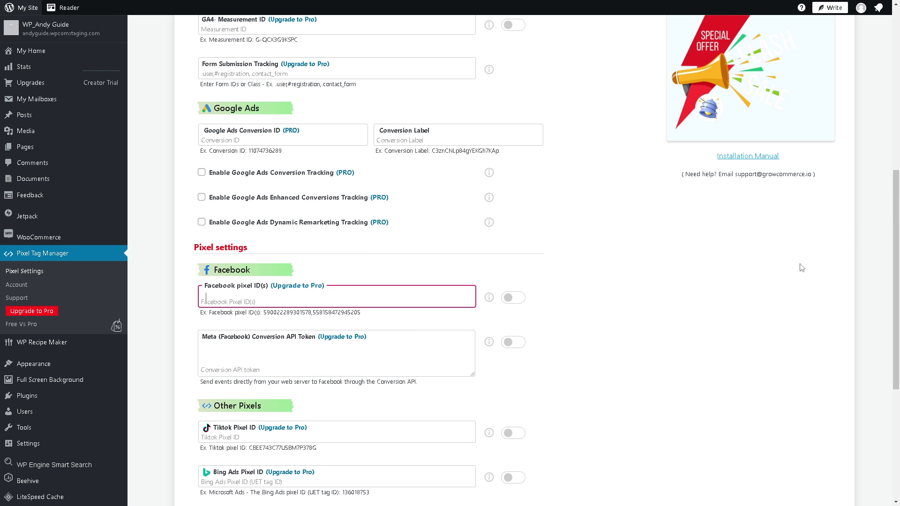
{"action": "scroll", "coordinate": [367, 259], "scroll_direction": "up", "scroll_amount": 2}
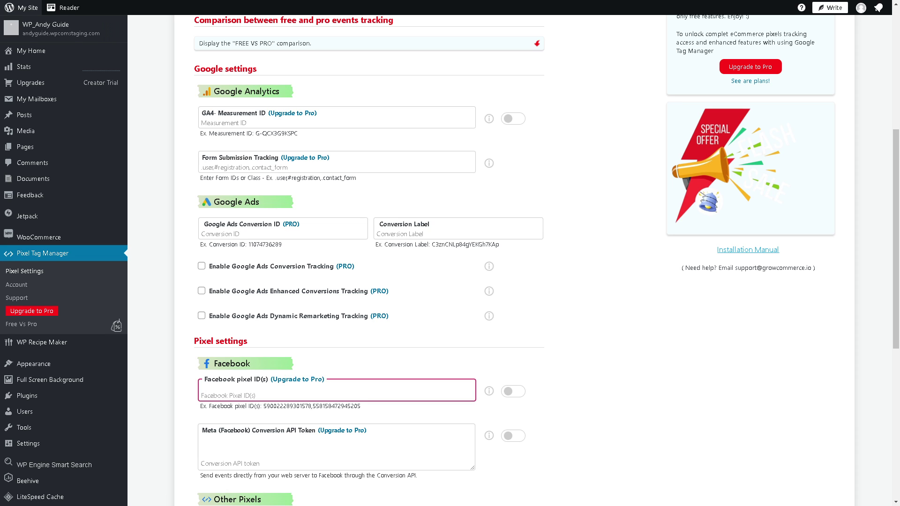
{"action": "scroll", "coordinate": [514, 276], "scroll_direction": "up", "scroll_amount": 5}
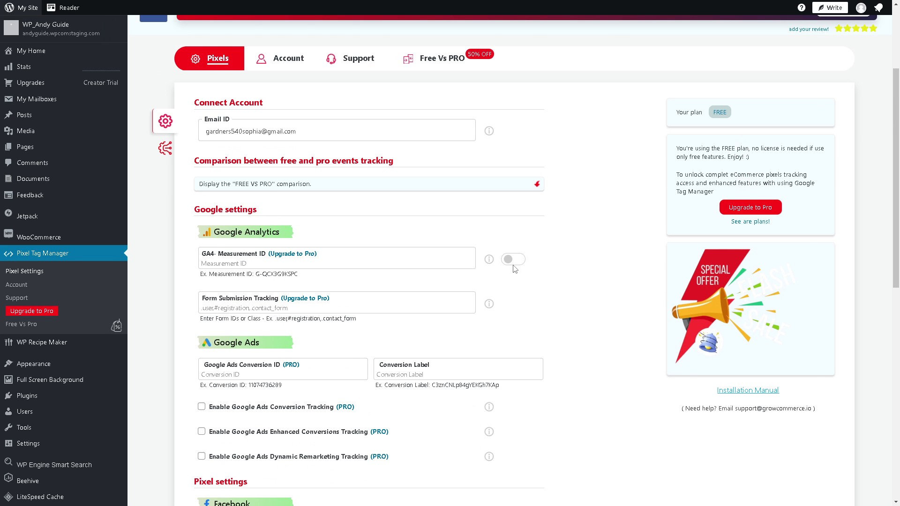
{"action": "scroll", "coordinate": [522, 274], "scroll_direction": "down", "scroll_amount": 5}
{"action": "scroll", "coordinate": [521, 275], "scroll_direction": "down", "scroll_amount": 1}
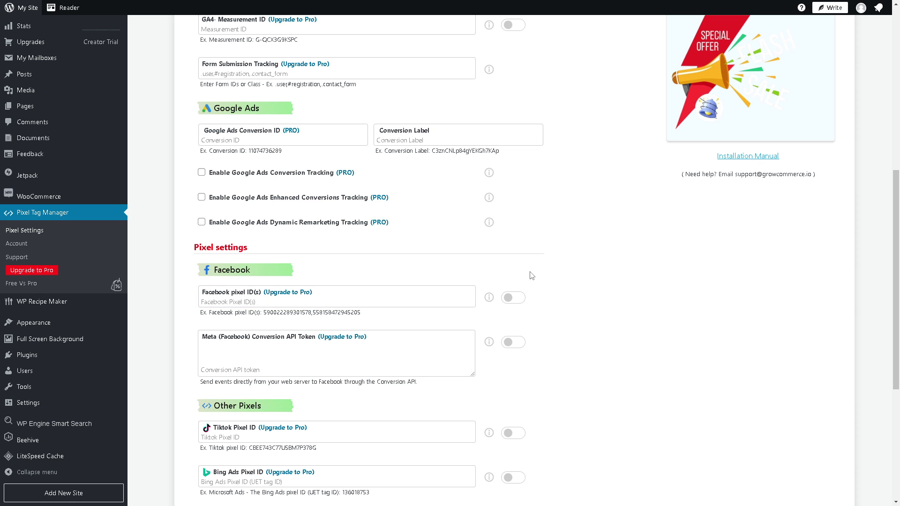
{"action": "scroll", "coordinate": [457, 295], "scroll_direction": "down", "scroll_amount": 2}
{"action": "scroll", "coordinate": [458, 296], "scroll_direction": "down", "scroll_amount": 1}
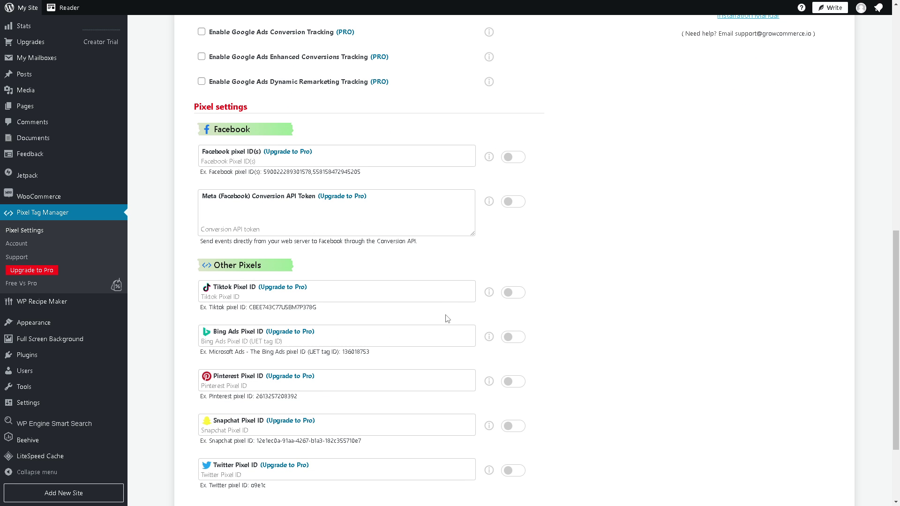
{"action": "scroll", "coordinate": [446, 318], "scroll_direction": "down", "scroll_amount": 2}
{"action": "scroll", "coordinate": [443, 316], "scroll_direction": "down", "scroll_amount": 1}
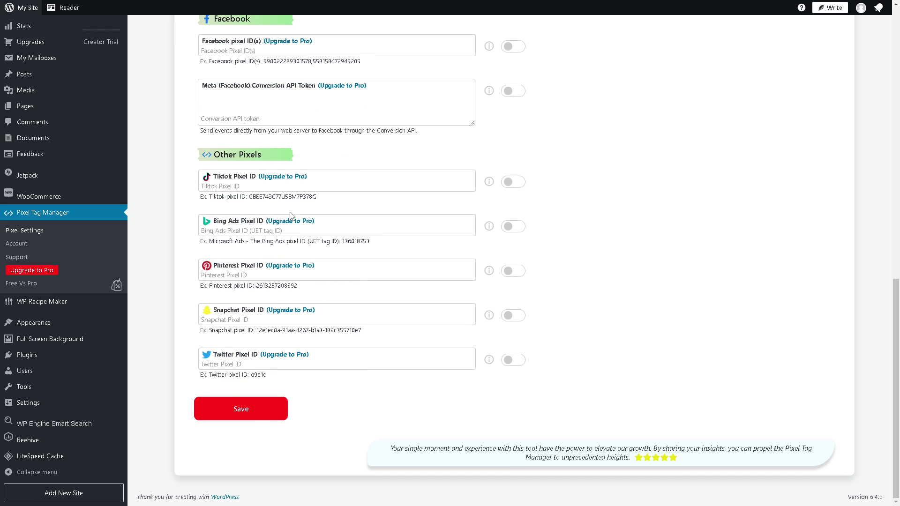
Save the pixel settings, view the opt-in permissions, and choose Allow & Continue
{"action": "left_click", "coordinate": [276, 408]}
{"action": "left_click", "coordinate": [227, 412]}
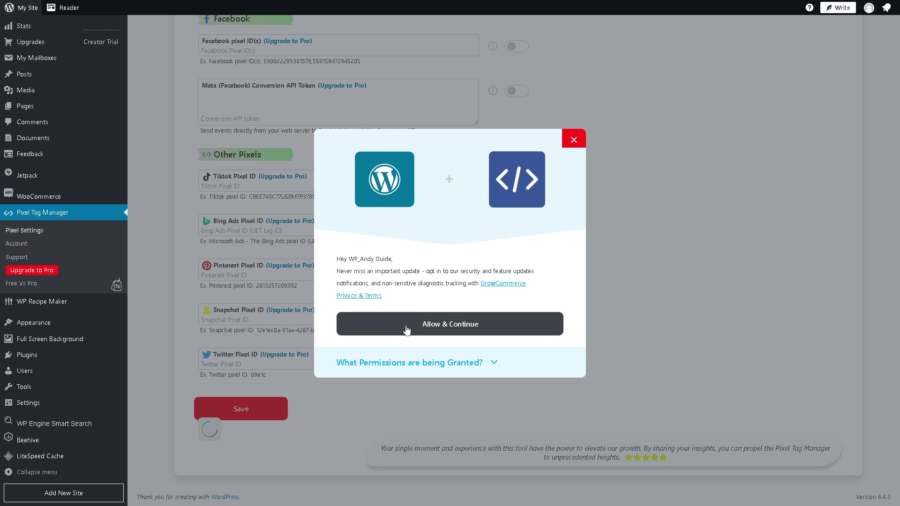
{"action": "left_click", "coordinate": [487, 362]}
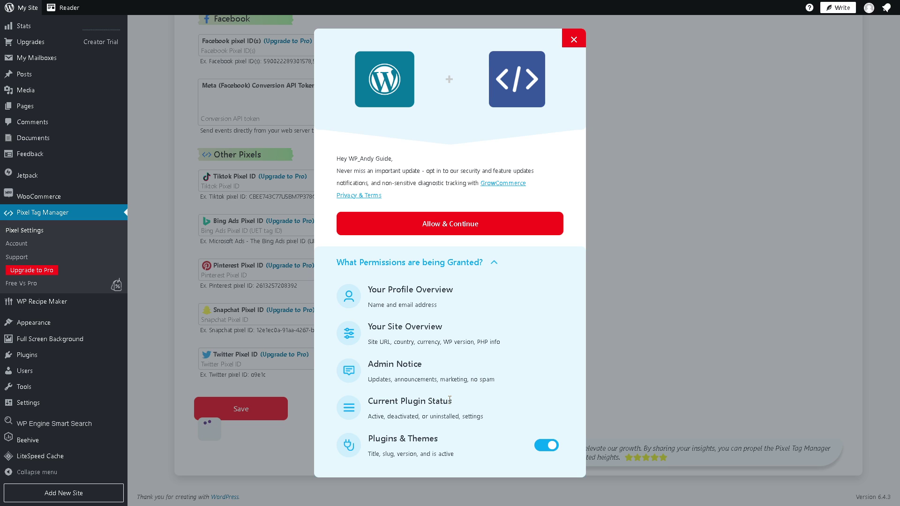
{"action": "left_click", "coordinate": [477, 226]}
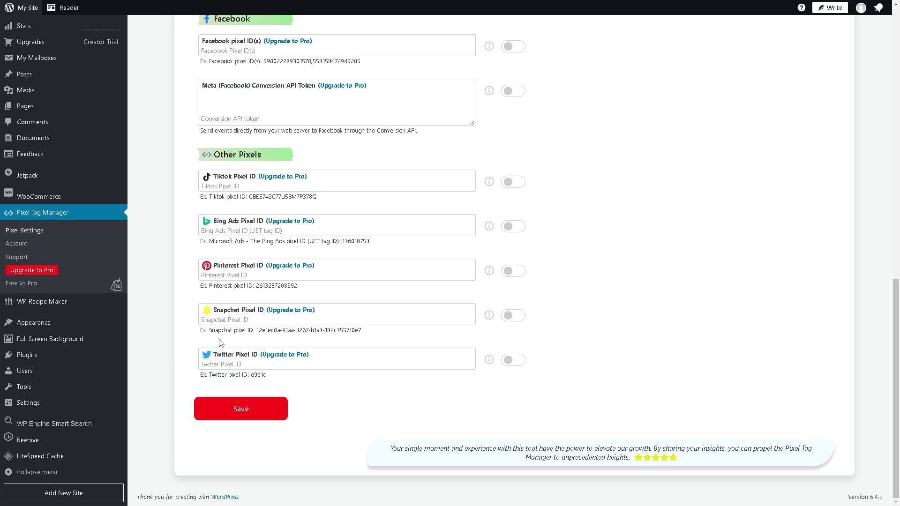
Save the Pixel Settings page again
{"action": "left_click", "coordinate": [255, 408]}
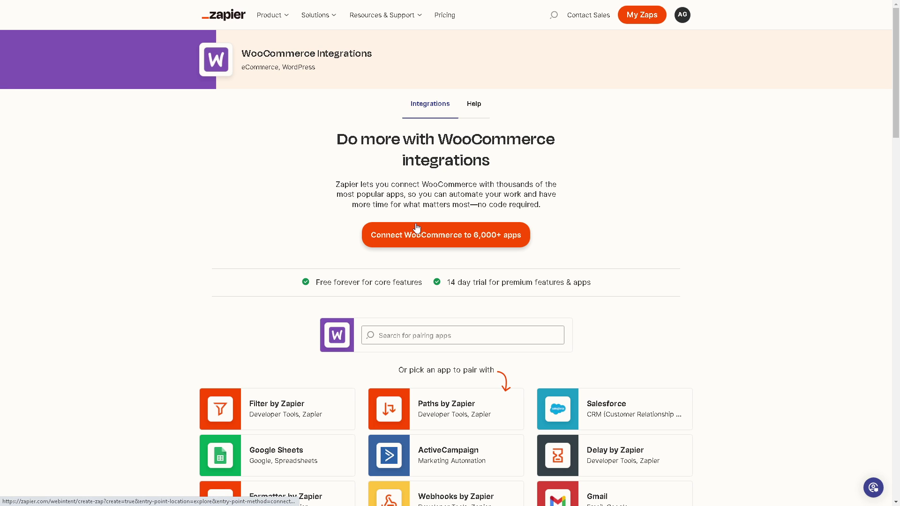
Find Facebook Lead Ads among the pairing apps and pair it with WooCommerce
{"action": "left_click", "coordinate": [383, 335]}
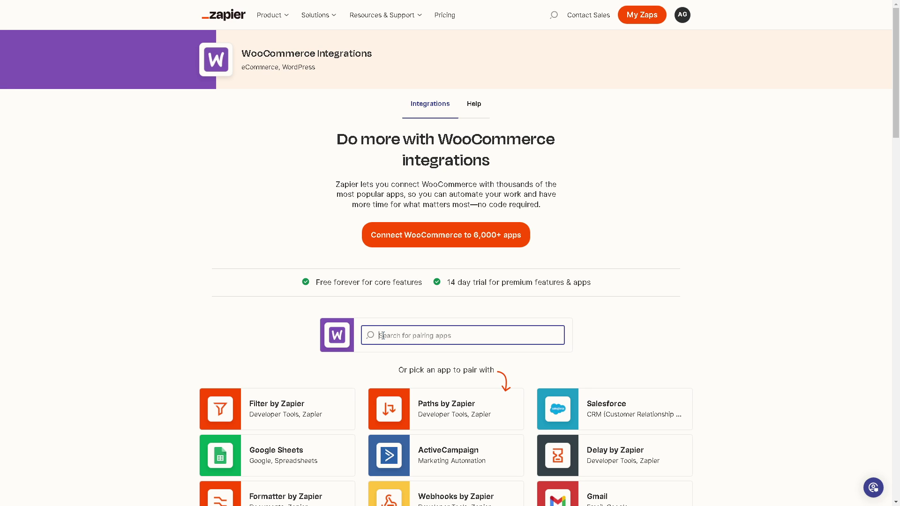
{"action": "type", "text": "fACEBOO"}
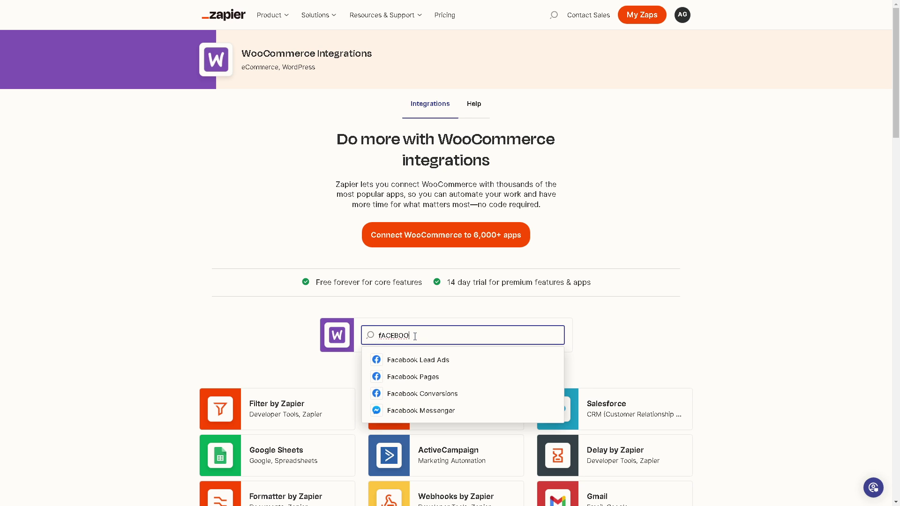
{"action": "left_click", "coordinate": [416, 361]}
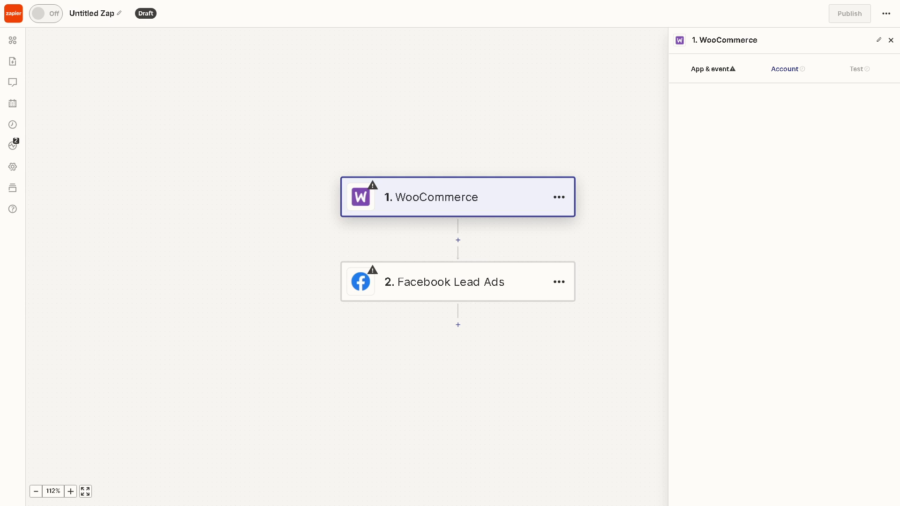
Title the Zap 'how to connect facebook pixel to woocommerce' and set the WooCommerce trigger event to Booking
{"action": "left_click", "coordinate": [100, 14]}
{"action": "type", "text": "how to connect facebook pixel to woocommerce"}
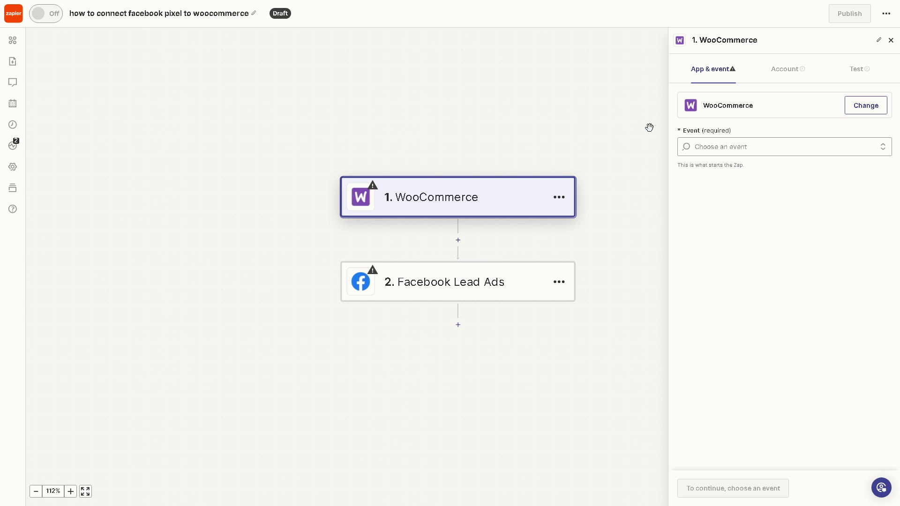
{"action": "left_click", "coordinate": [723, 149]}
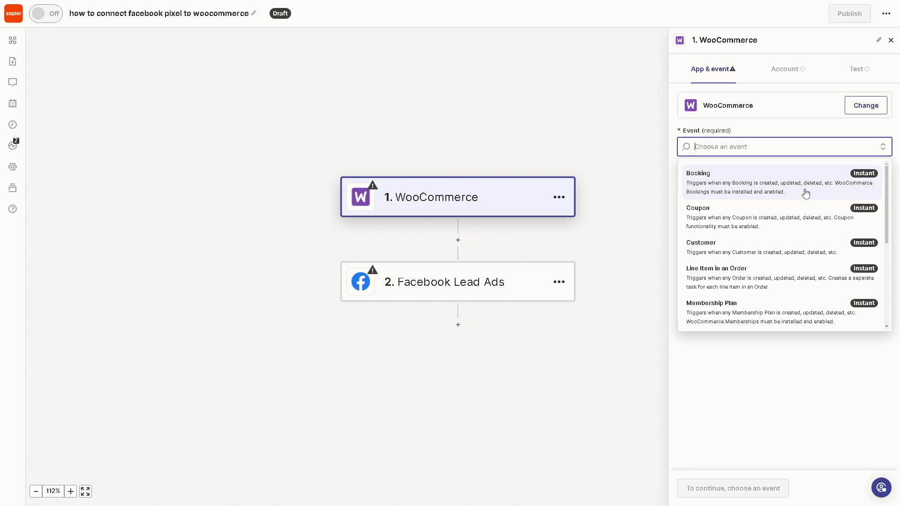
{"action": "left_click", "coordinate": [806, 196]}
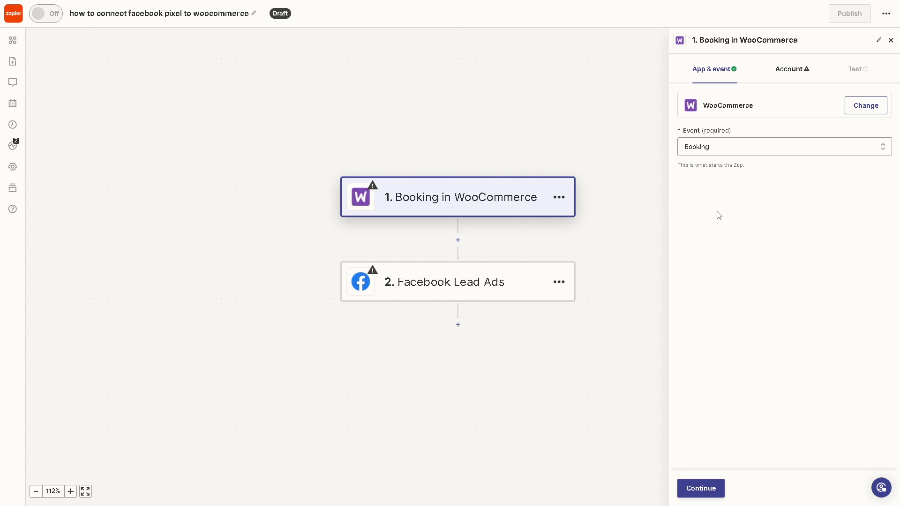
Inspect the Facebook Lead Ads step, whose event list is empty, then return to WordPress
{"action": "left_click", "coordinate": [427, 286]}
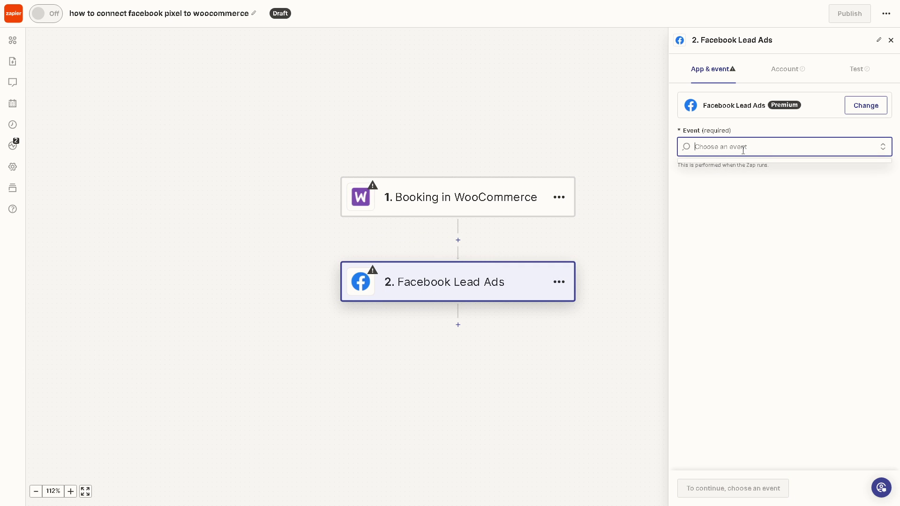
{"action": "left_click", "coordinate": [746, 190]}
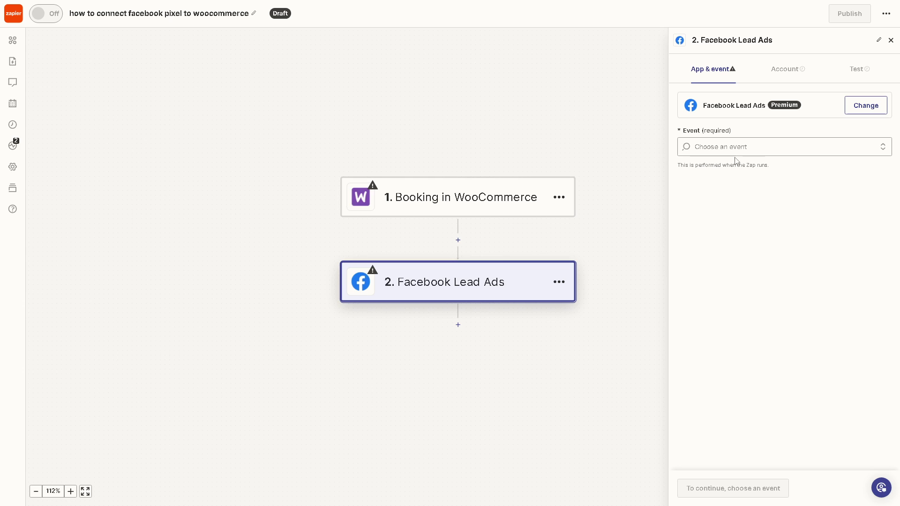
{"action": "left_click", "coordinate": [792, 149]}
{"action": "left_click", "coordinate": [882, 149]}
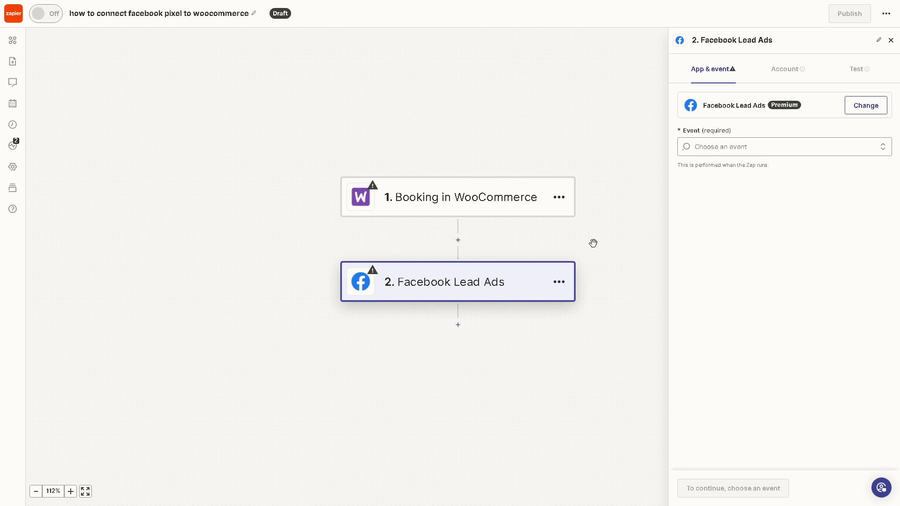
{"action": "left_click", "coordinate": [504, 211]}
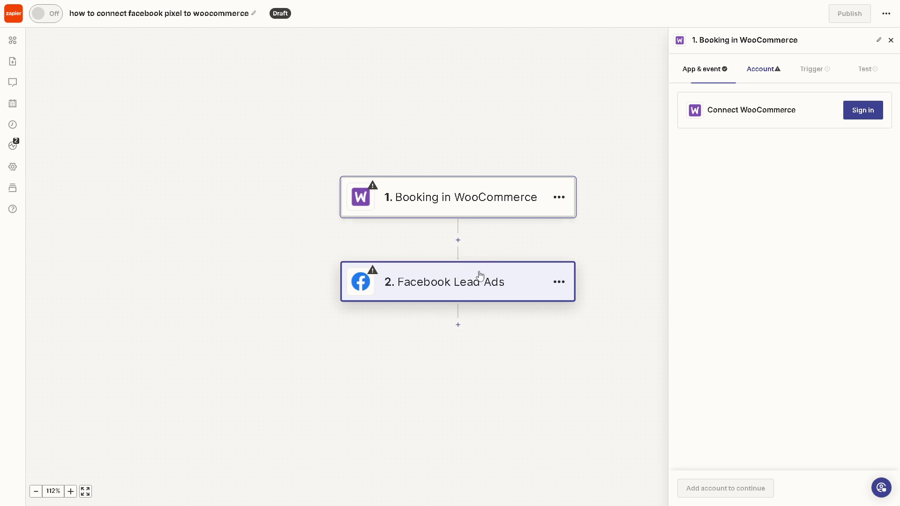
{"action": "left_click", "coordinate": [497, 282]}
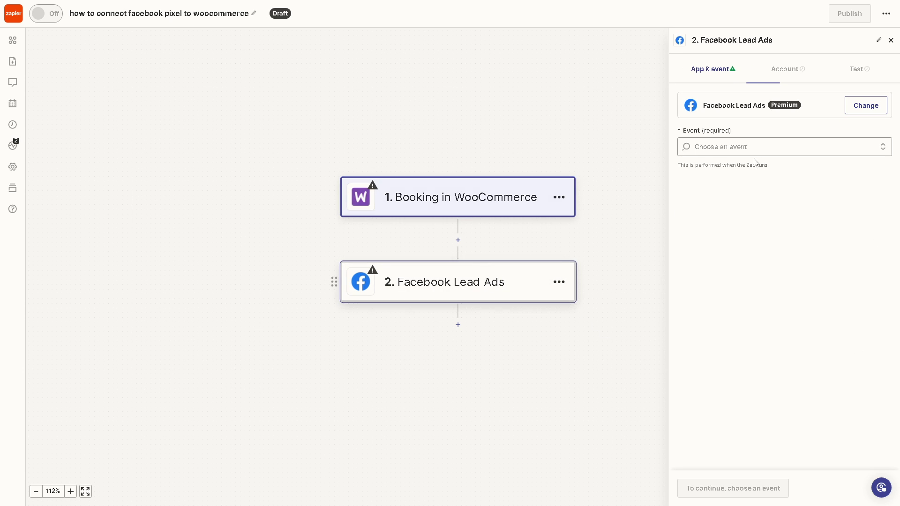
{"action": "left_click", "coordinate": [866, 148]}
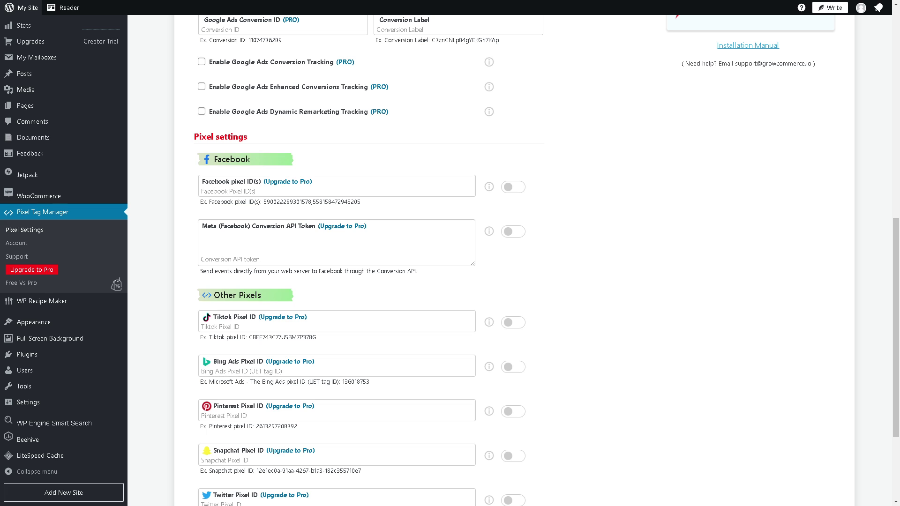
{"action": "scroll", "coordinate": [331, 275], "scroll_direction": "up", "scroll_amount": 8}
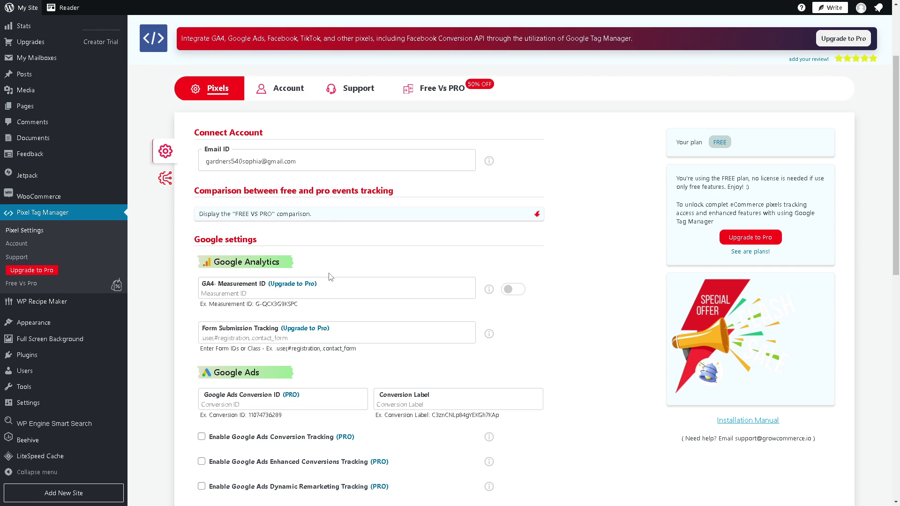